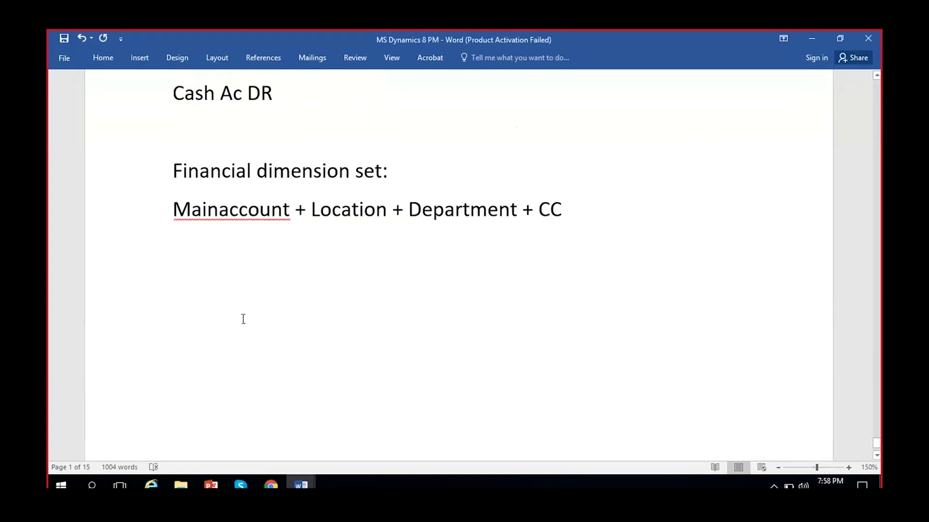
# - Review the Word note on the Mainaccount + Location + Department + CC dimension set, then switch to Dynamics 365
pyautogui.scroll(3, 243, 319)
pyautogui.click(401, 232)
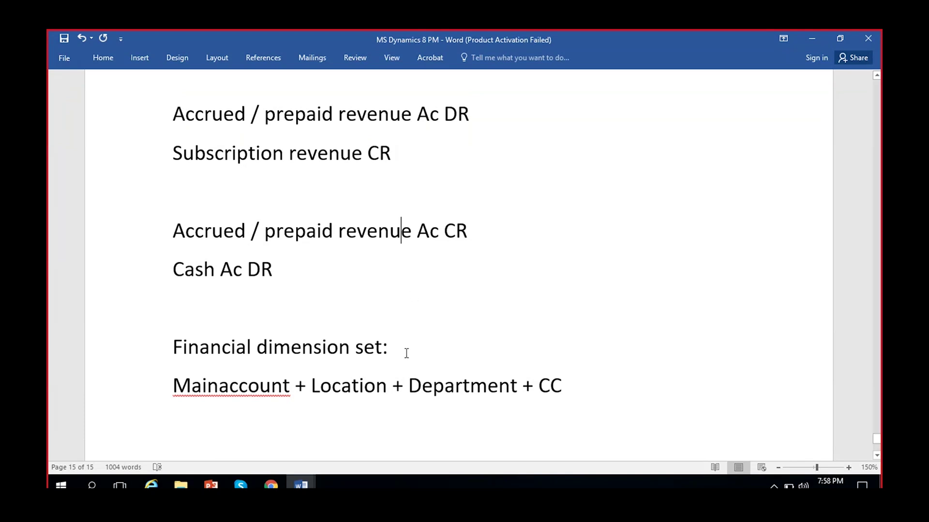
pyautogui.scroll(-2, 407, 349)
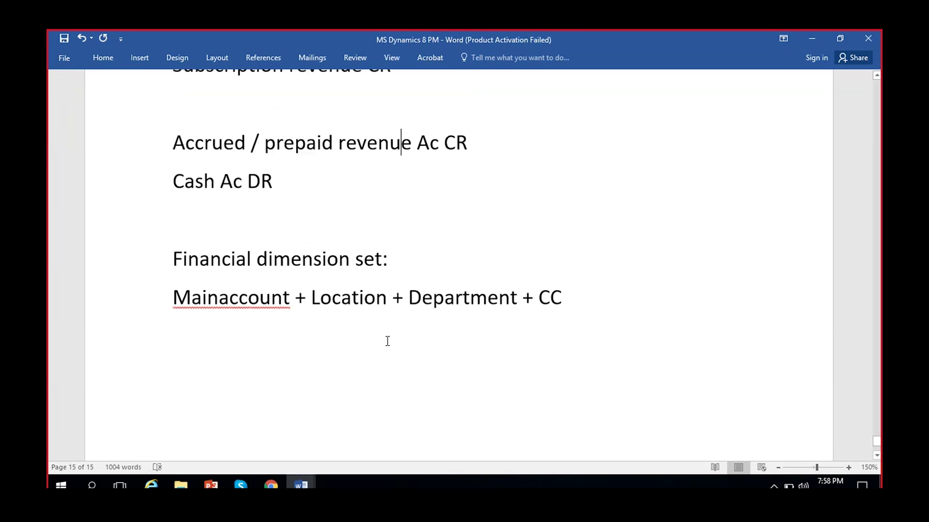
pyautogui.click(273, 483)
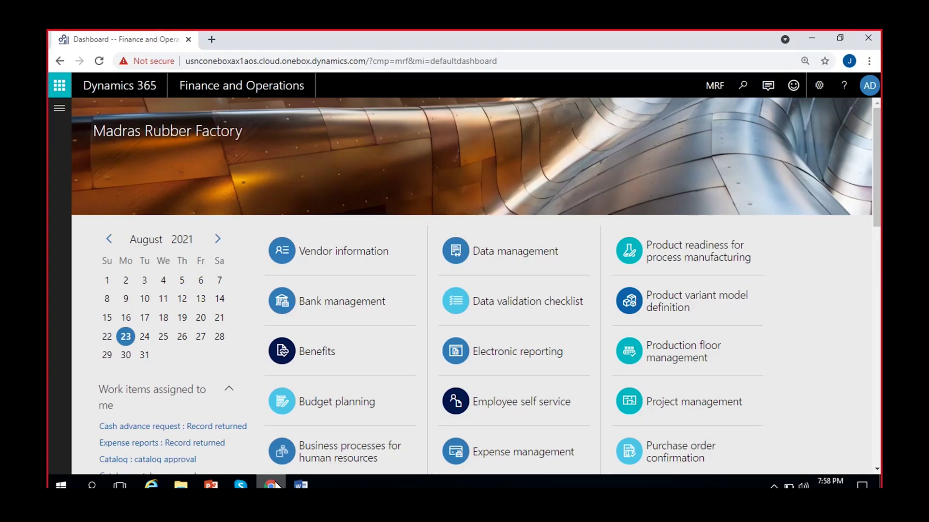
# - Open the General ledger module from the navigation pane's modules list
pyautogui.click(67, 118)
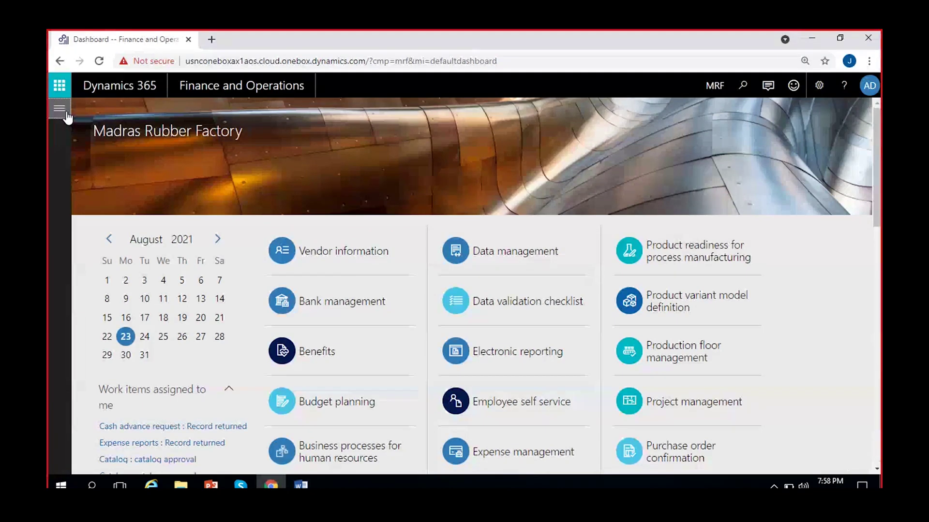
pyautogui.scroll(-5, 120, 327)
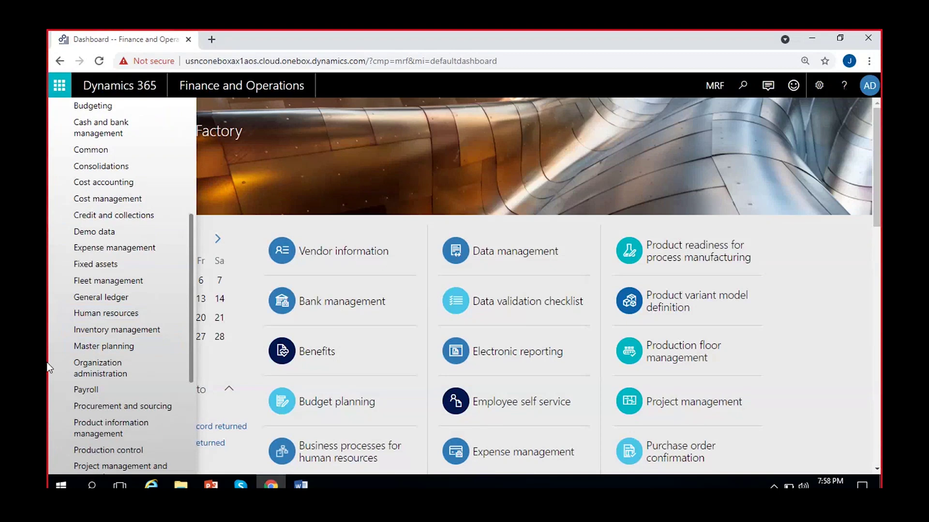
pyautogui.click(90, 298)
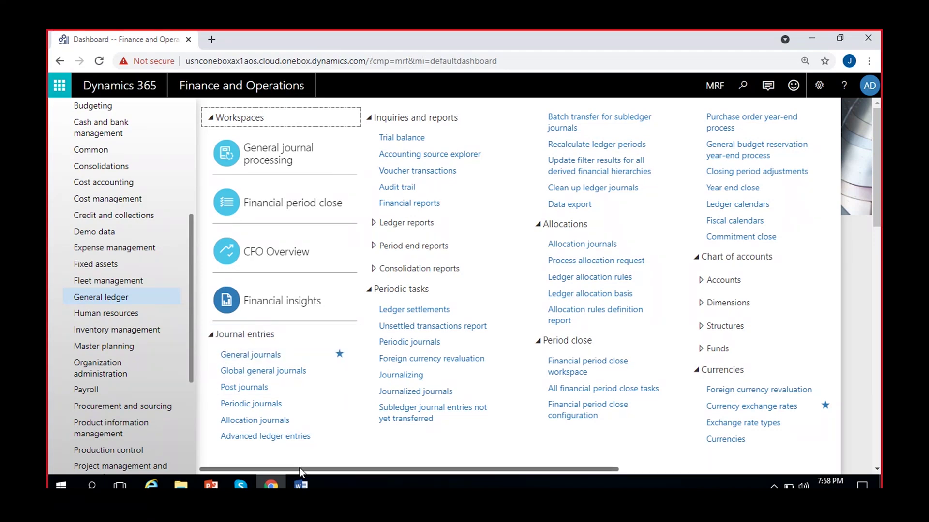
pyautogui.moveTo(445, 468); pyautogui.dragTo(664, 468)
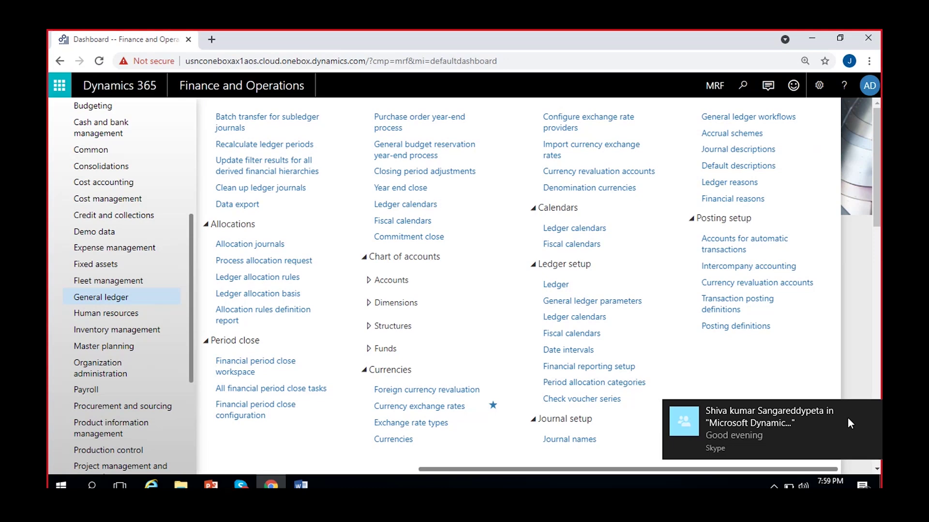
# - Dismiss the Skype notification and scroll across the General ledger menu's workspaces and links
pyautogui.click(872, 409)
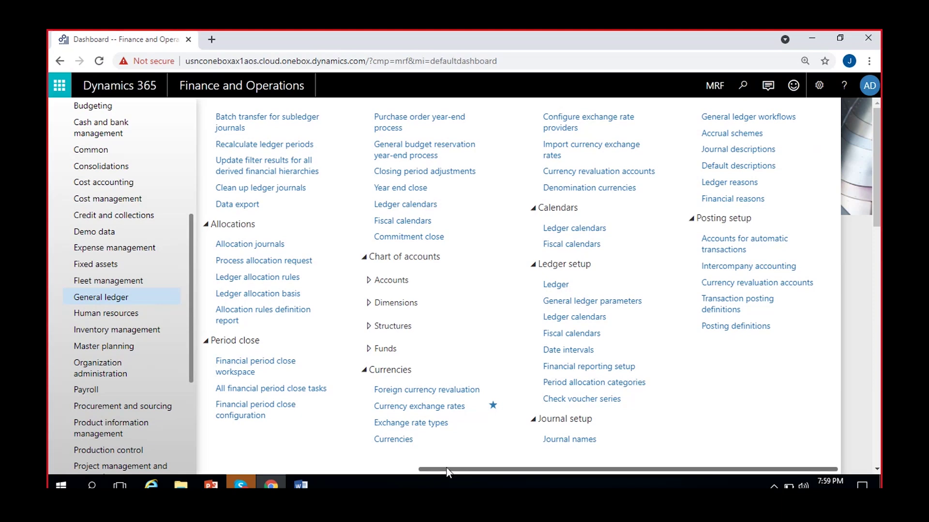
pyautogui.moveTo(428, 469); pyautogui.dragTo(340, 468)
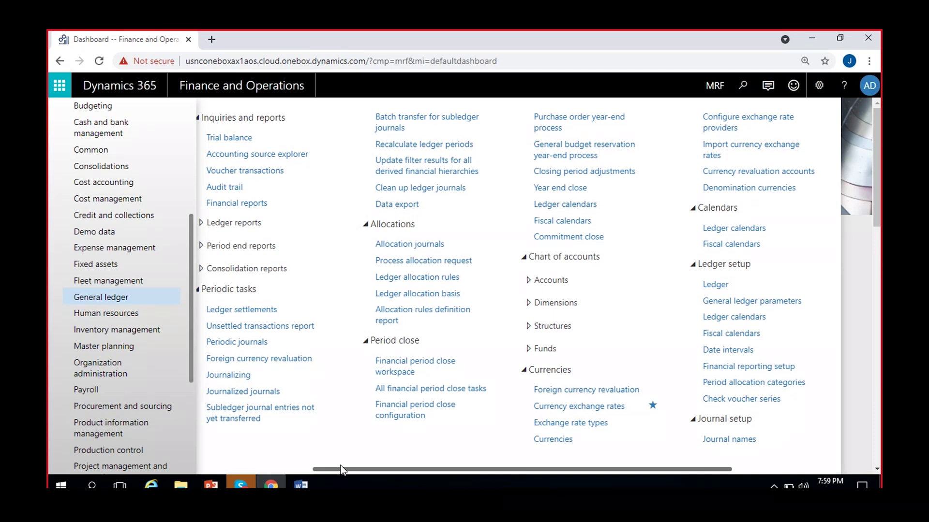
pyautogui.moveTo(341, 465); pyautogui.dragTo(234, 449)
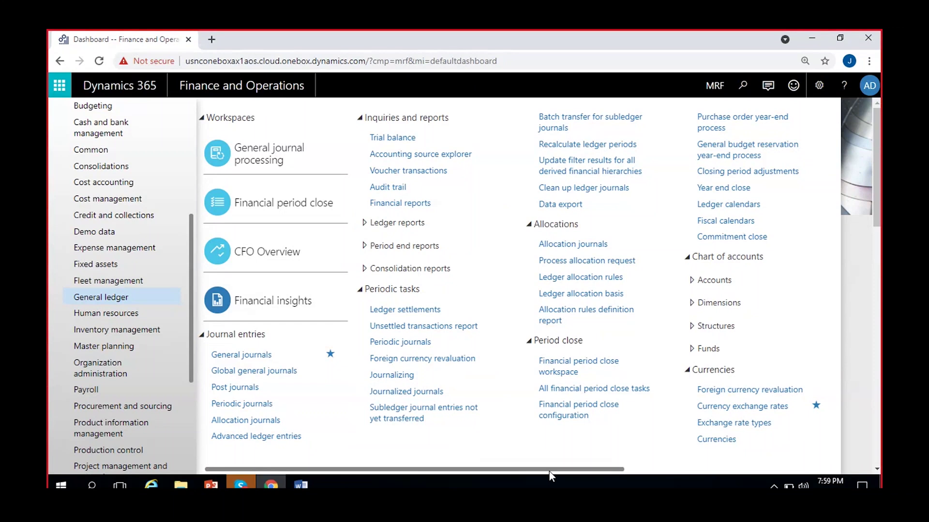
pyautogui.moveTo(558, 470); pyautogui.dragTo(799, 462)
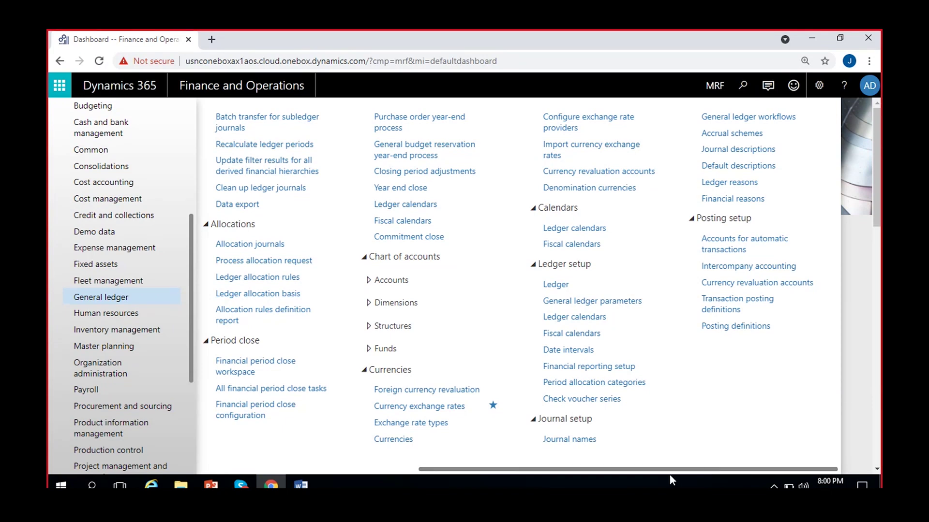
pyautogui.moveTo(669, 469); pyautogui.dragTo(369, 469)
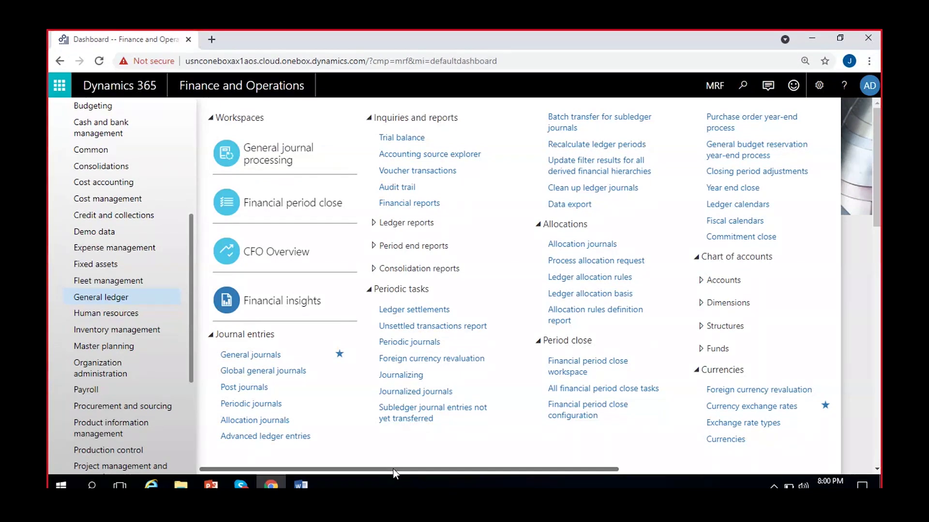
# - Open the Trial balance for 1/1/2021–12/31/2021 and list the available financial dimension sets
pyautogui.click(421, 139)
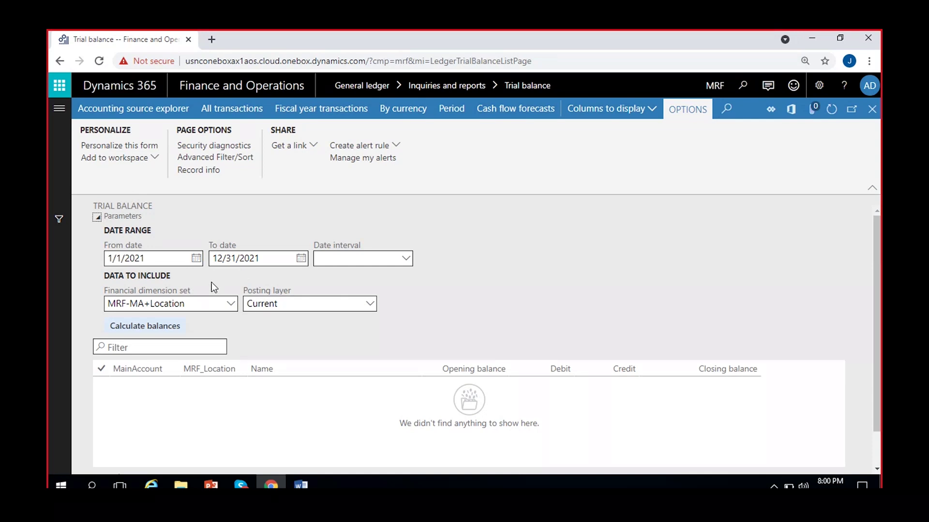
pyautogui.click(232, 305)
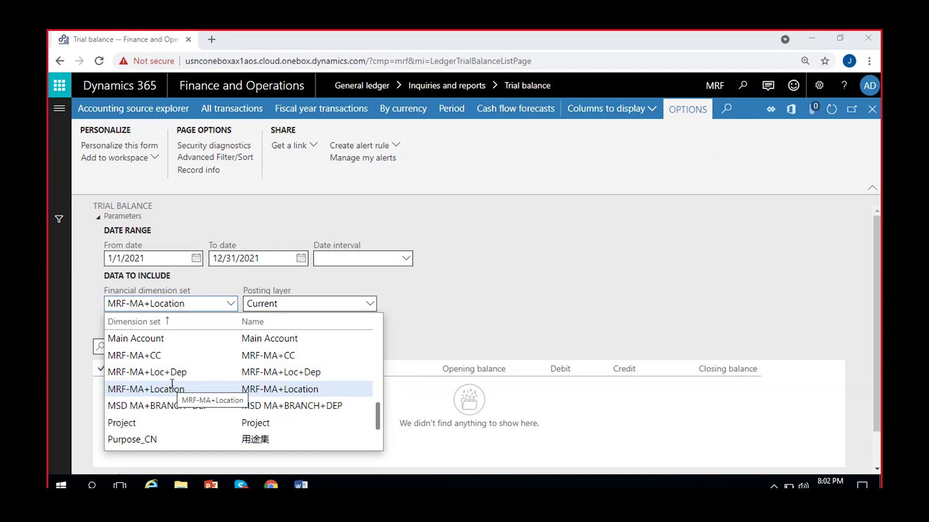
# - Calculate balances by MRF-MA+CC and review the grid, with debit and credit totals of 4,290,500.00
pyautogui.click(160, 358)
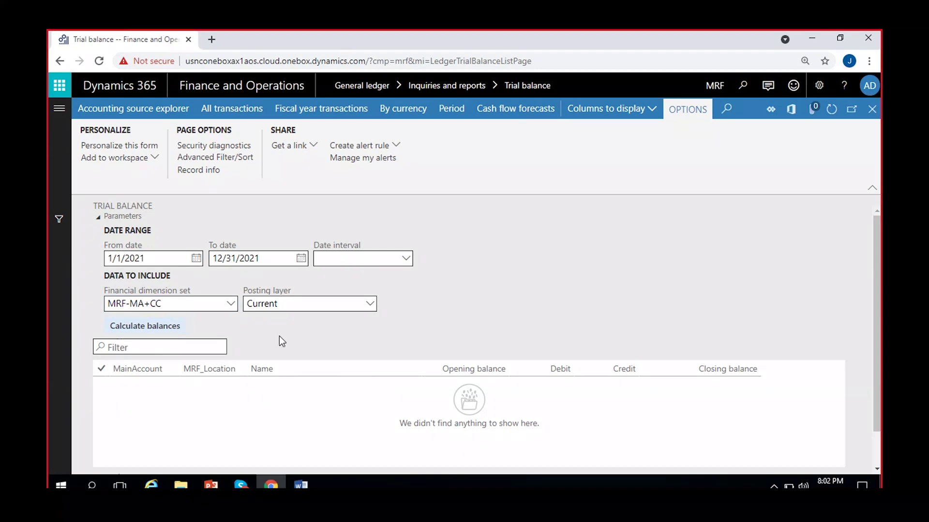
pyautogui.click(160, 325)
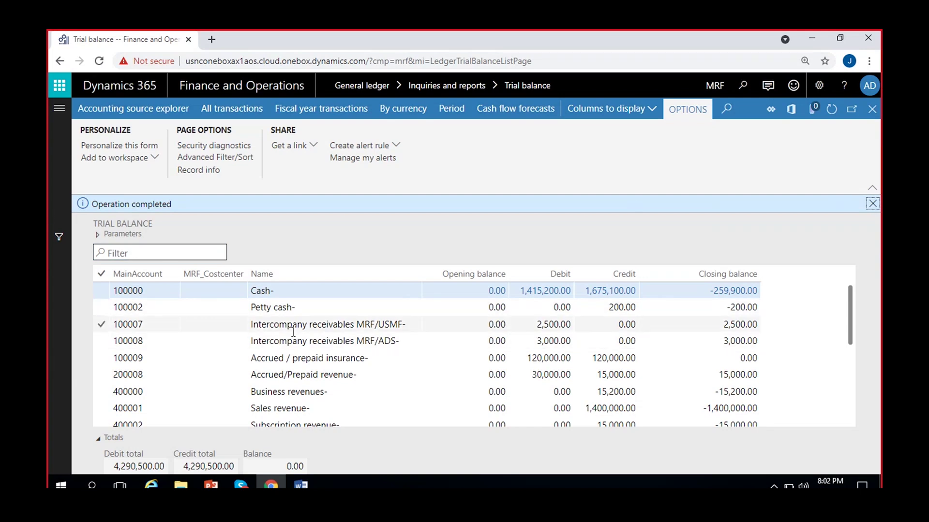
pyautogui.scroll(-10, 293, 332)
pyautogui.scroll(10, 293, 332)
pyautogui.scroll(-10, 293, 333)
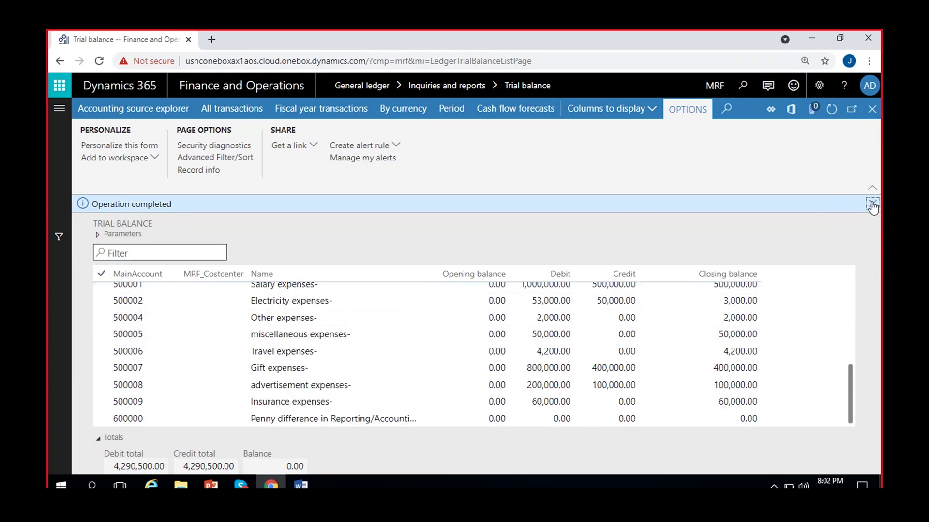
pyautogui.click(872, 203)
pyautogui.scroll(10, 315, 349)
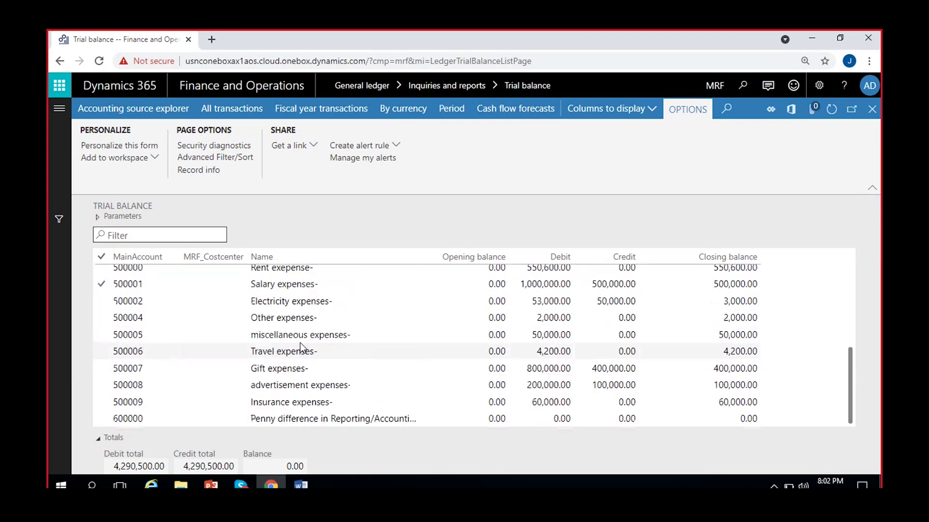
pyautogui.click(300, 344)
pyautogui.scroll(5, 299, 343)
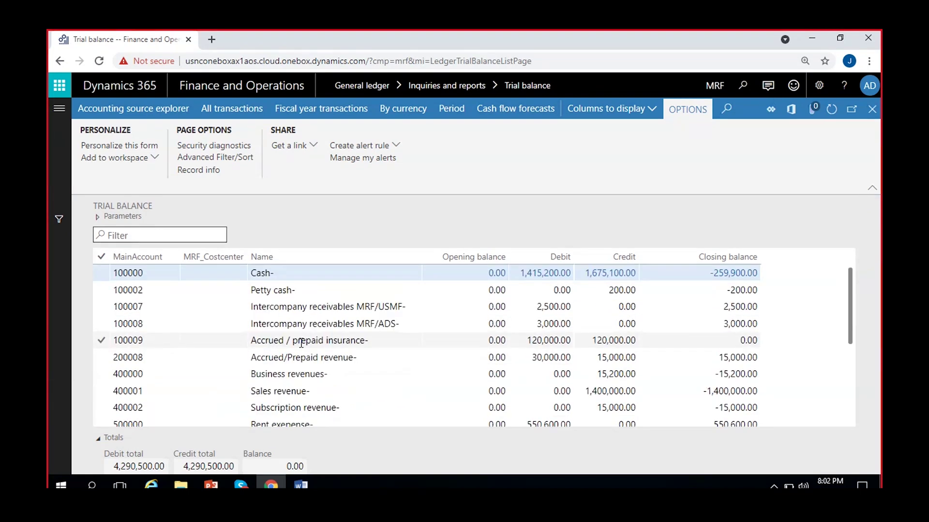
# - Switch the trial balance to MRF-MA+Location and review Cash across Hyderabad, Bangalore and Chennai
pyautogui.click(97, 217)
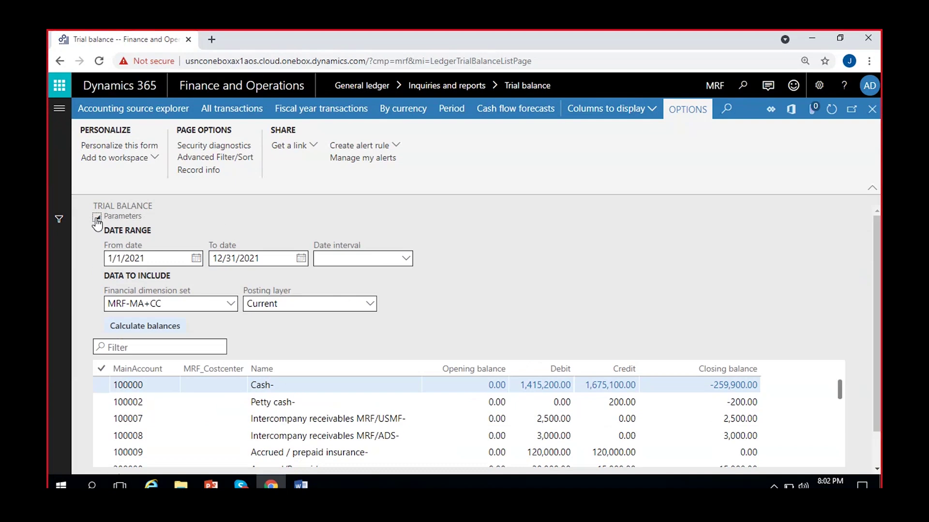
pyautogui.click(230, 303)
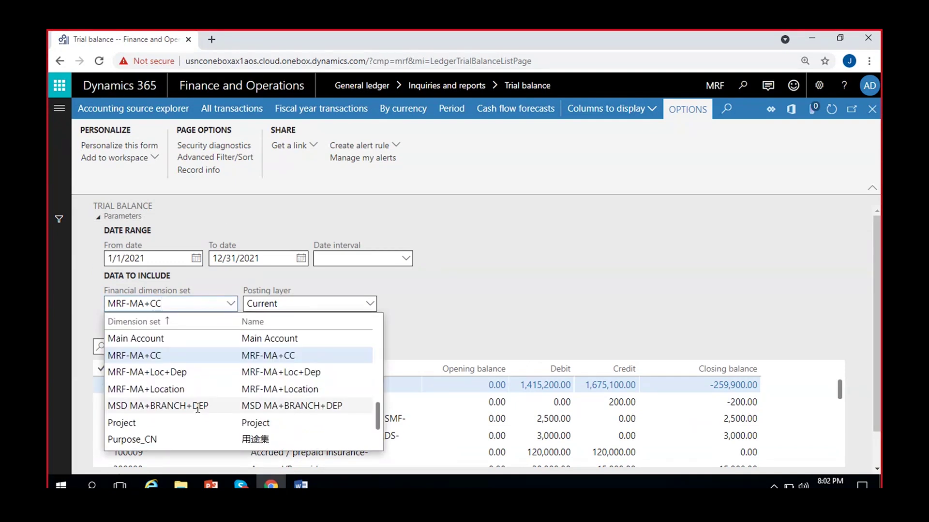
pyautogui.click(182, 390)
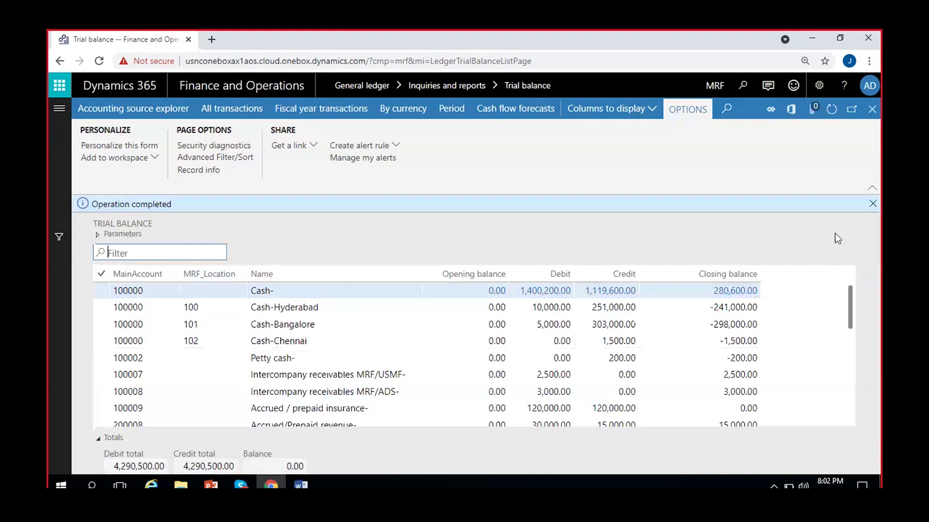
pyautogui.click(873, 203)
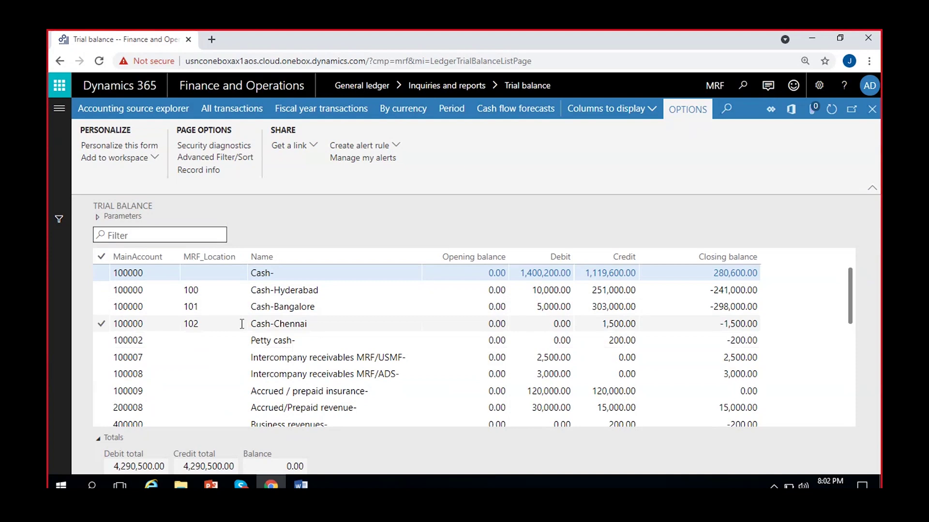
pyautogui.scroll(-4, 116, 339)
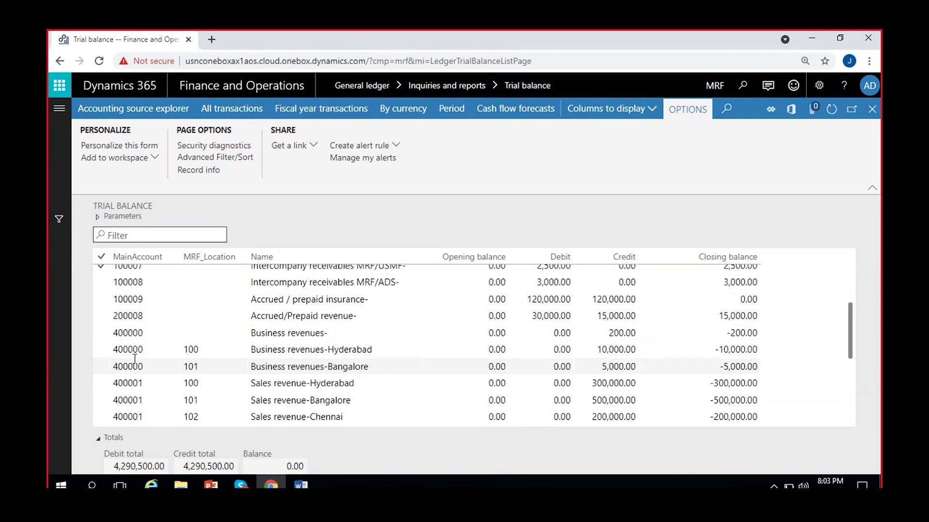
pyautogui.scroll(2, 228, 342)
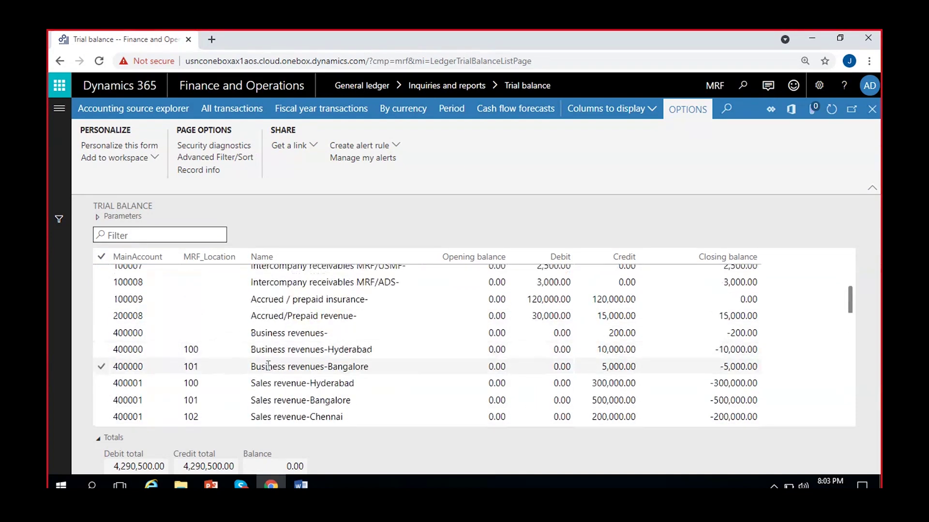
pyautogui.scroll(3, 185, 391)
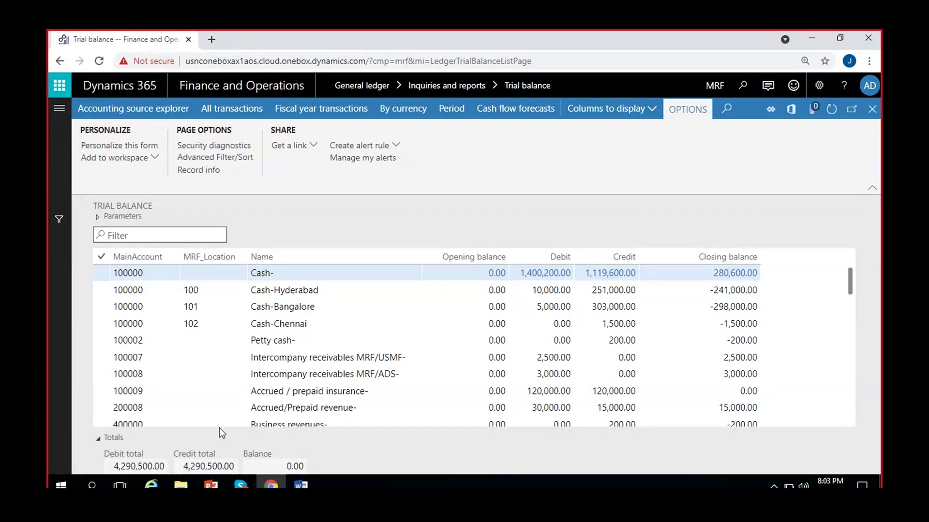
# - Filter the MRF_Location column to values beginning with 100
pyautogui.click(219, 258)
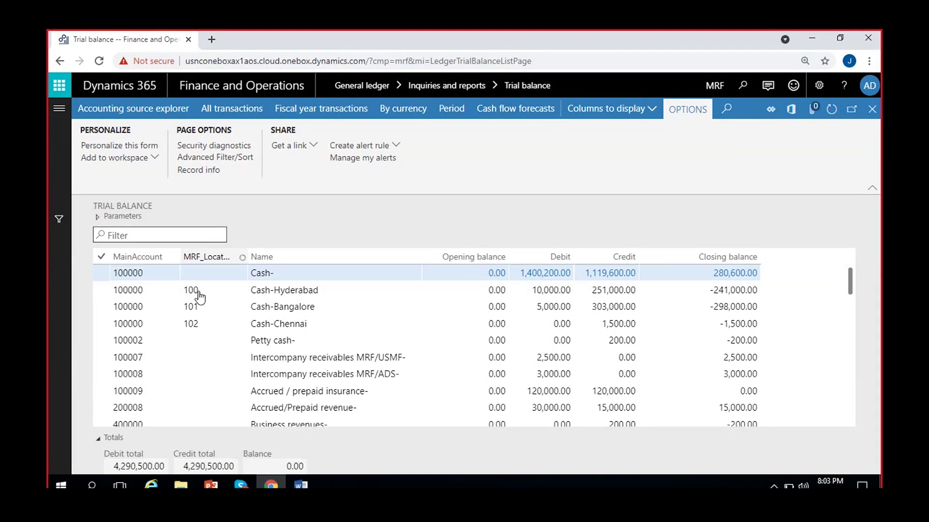
pyautogui.hotkey('ctrl', 'g')
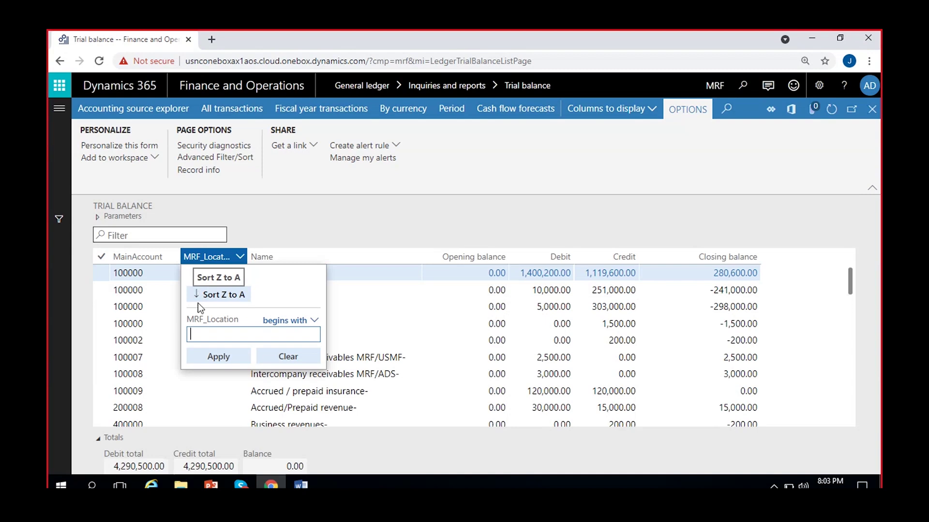
pyautogui.write('100')
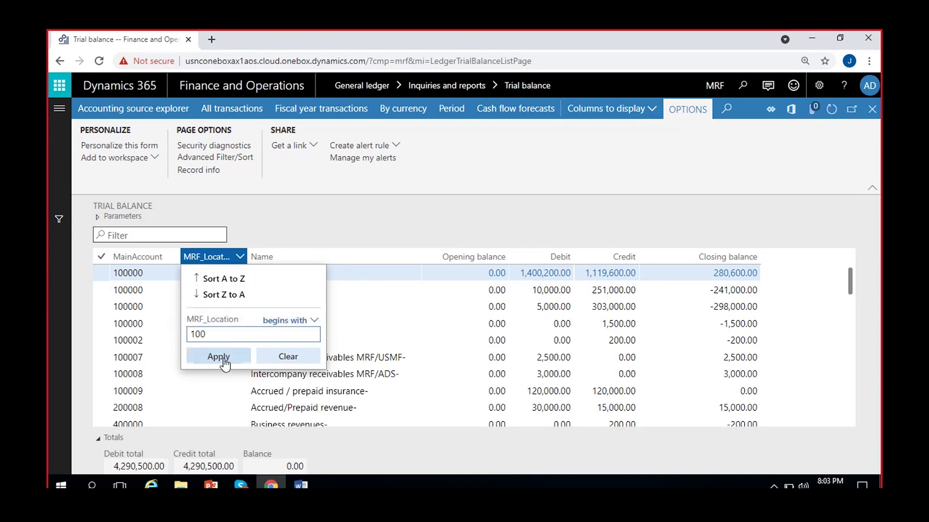
pyautogui.click(224, 360)
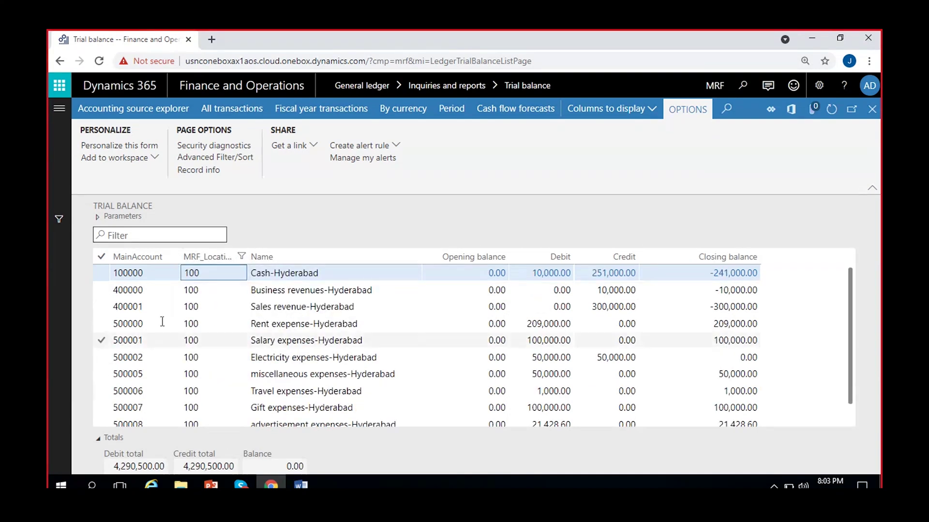
# - Filter the MainAccount column to accounts beginning with 4, leaving 400000 and 400001
pyautogui.click(147, 273)
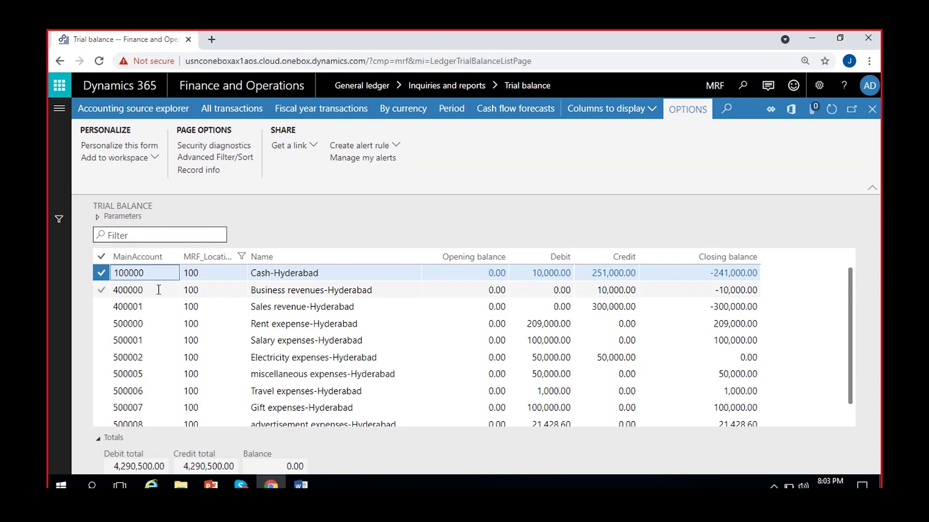
pyautogui.click(163, 256)
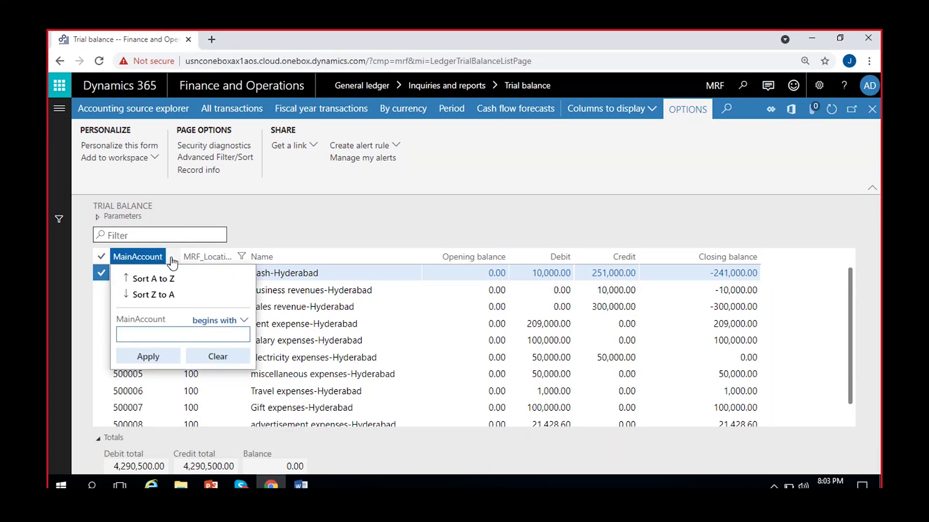
pyautogui.write('4')
pyautogui.click(149, 360)
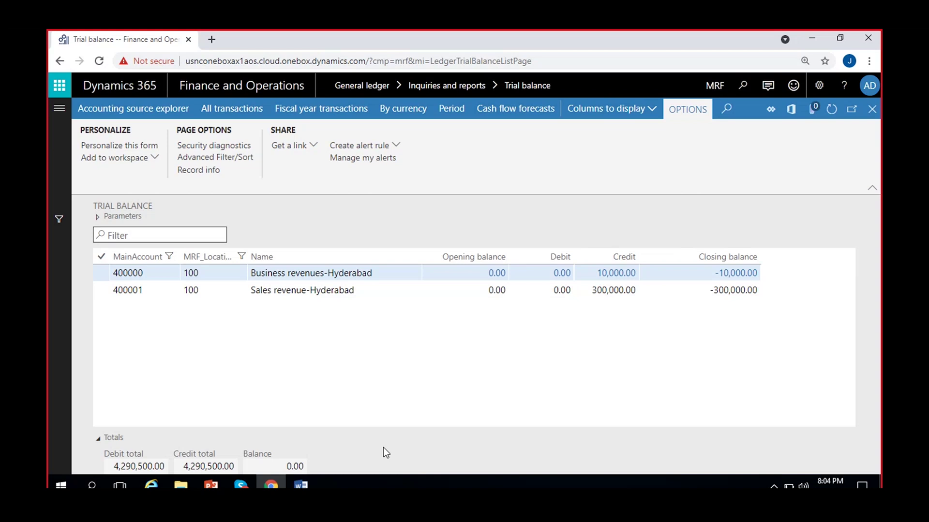
# - Expand the trial balance parameters and reopen the General ledger links with the Dimensions group expanded
pyautogui.click(99, 217)
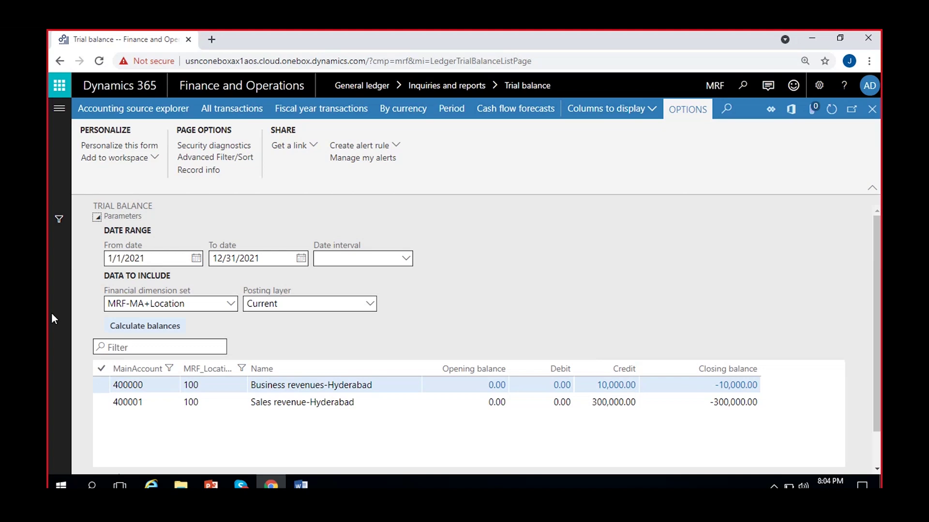
pyautogui.click(50, 116)
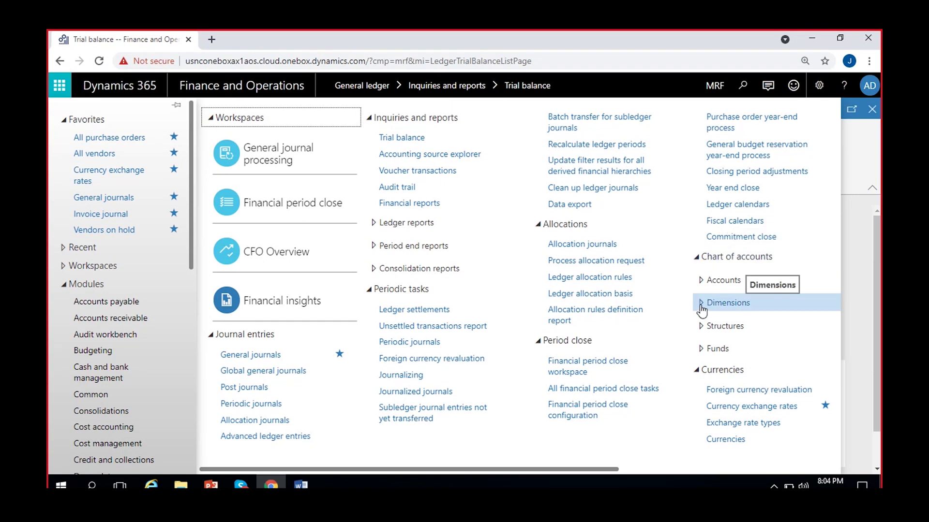
pyautogui.click(703, 304)
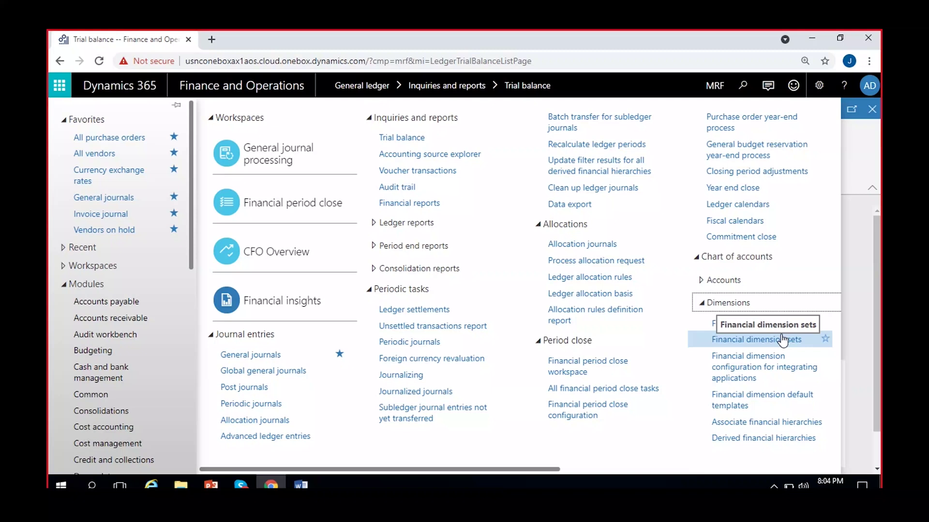
# - Open Financial dimension sets and select MRF-MA+Location, built from MainAccount and MRF_Location
pyautogui.click(738, 340)
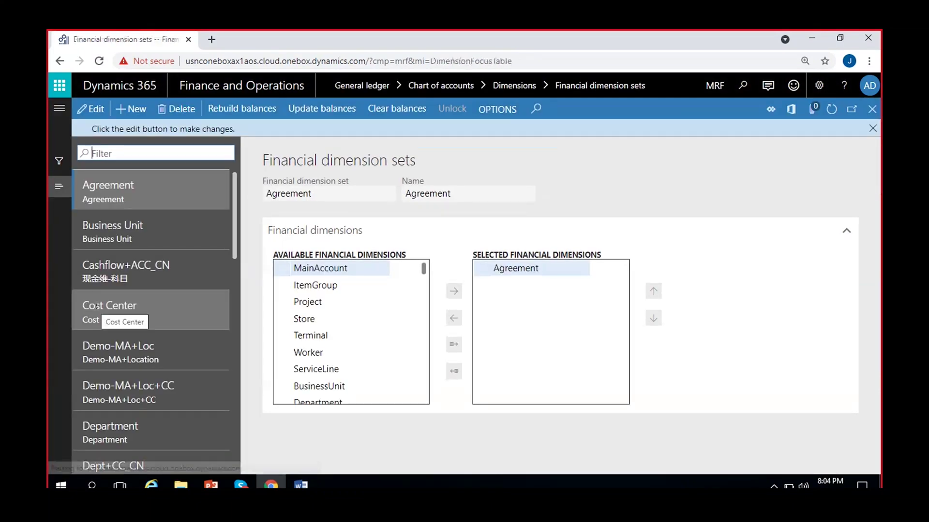
pyautogui.scroll(-20, 162, 333)
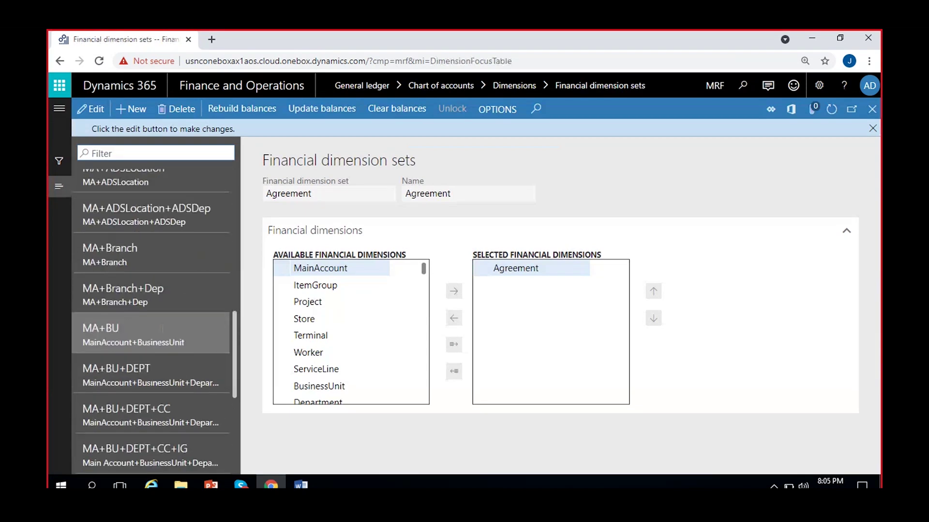
pyautogui.scroll(-8, 156, 383)
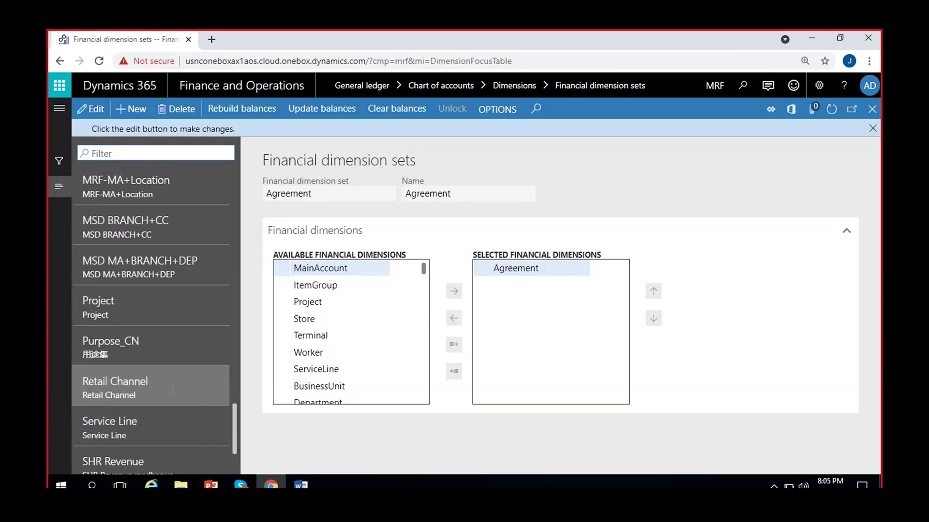
pyautogui.scroll(8, 150, 372)
pyautogui.scroll(-3, 150, 370)
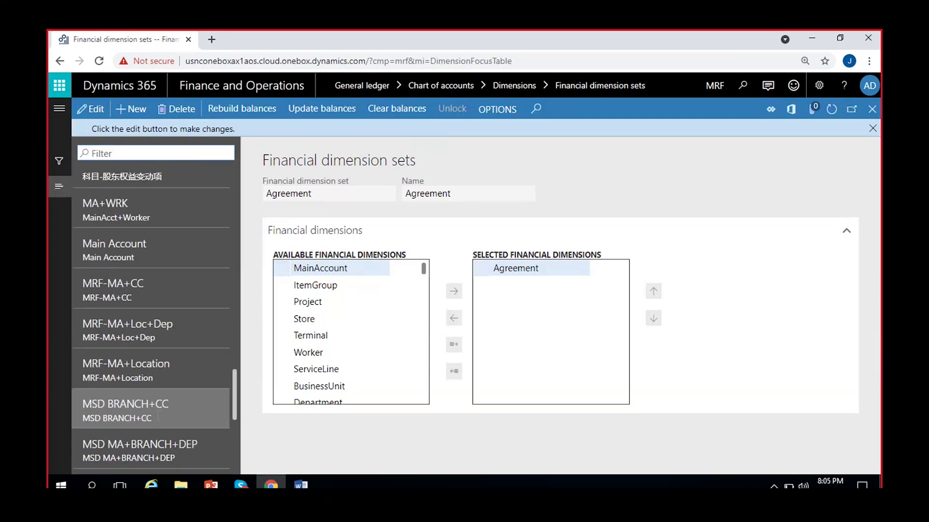
pyautogui.click(125, 370)
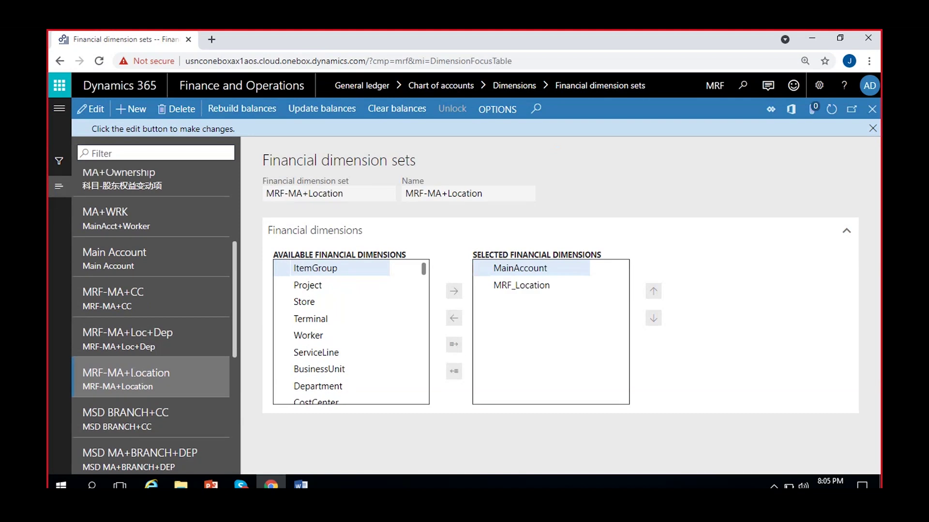
pyautogui.click(873, 128)
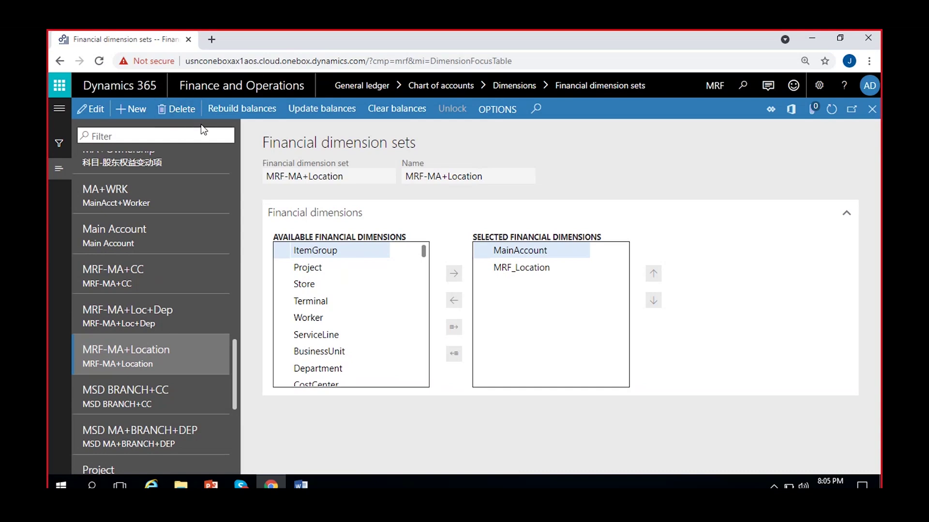
pyautogui.click(292, 253)
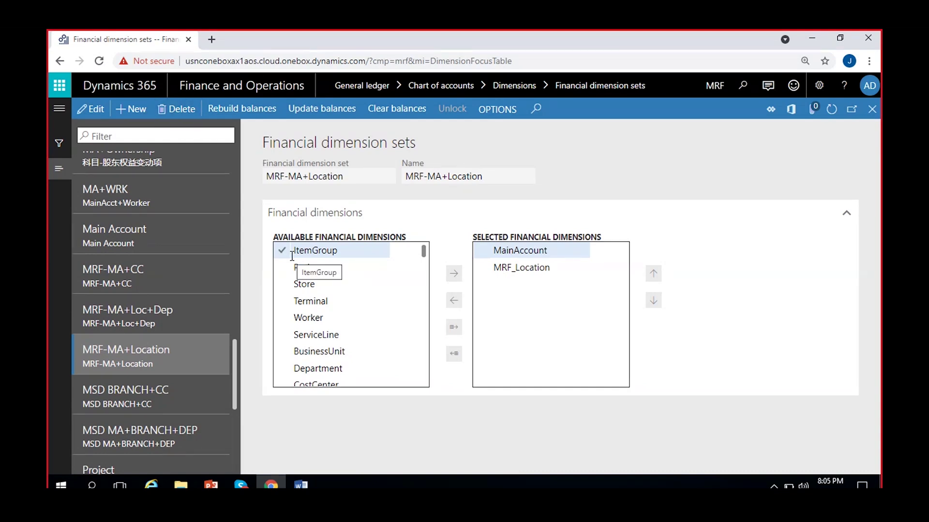